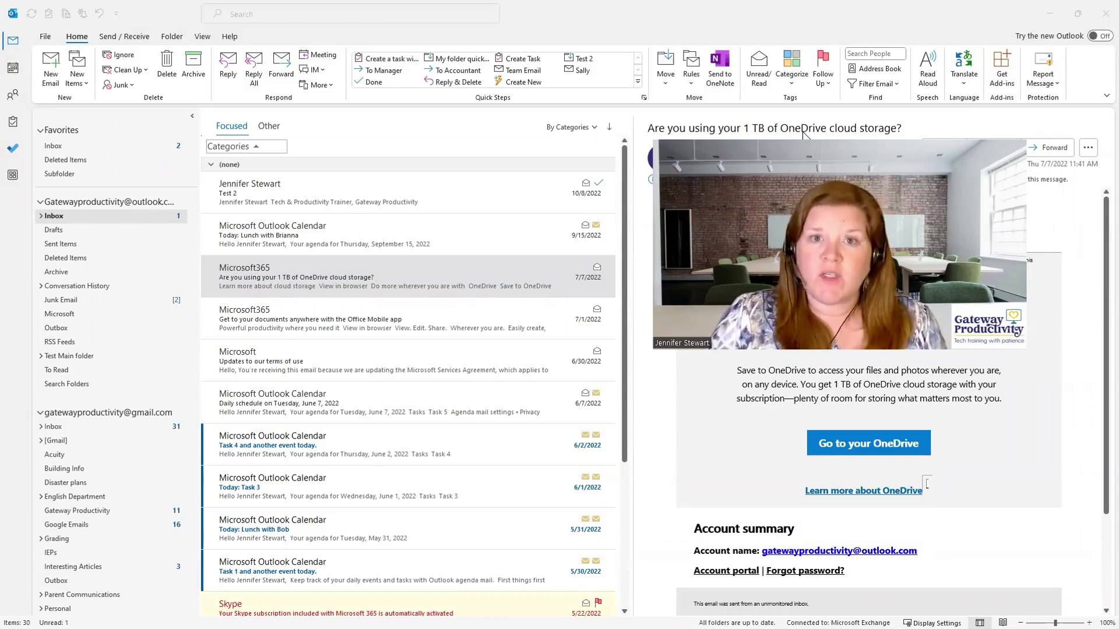
Select the OneDrive storage email, flag it for follow-up, then clear the flag
left_click(306, 277)
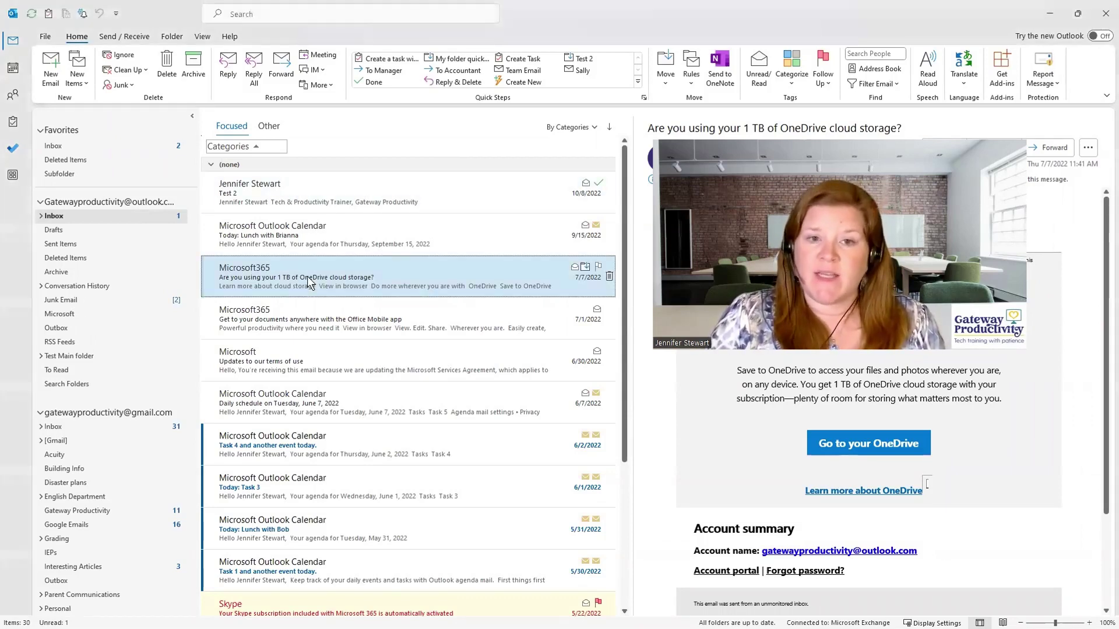
left_click(599, 267)
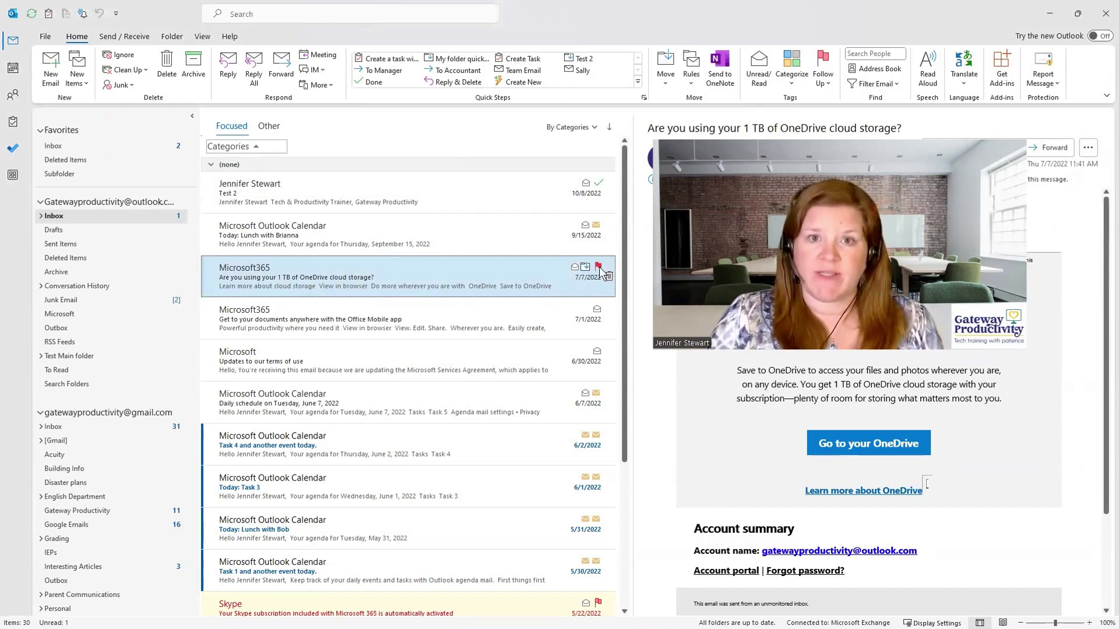
left_click(599, 267)
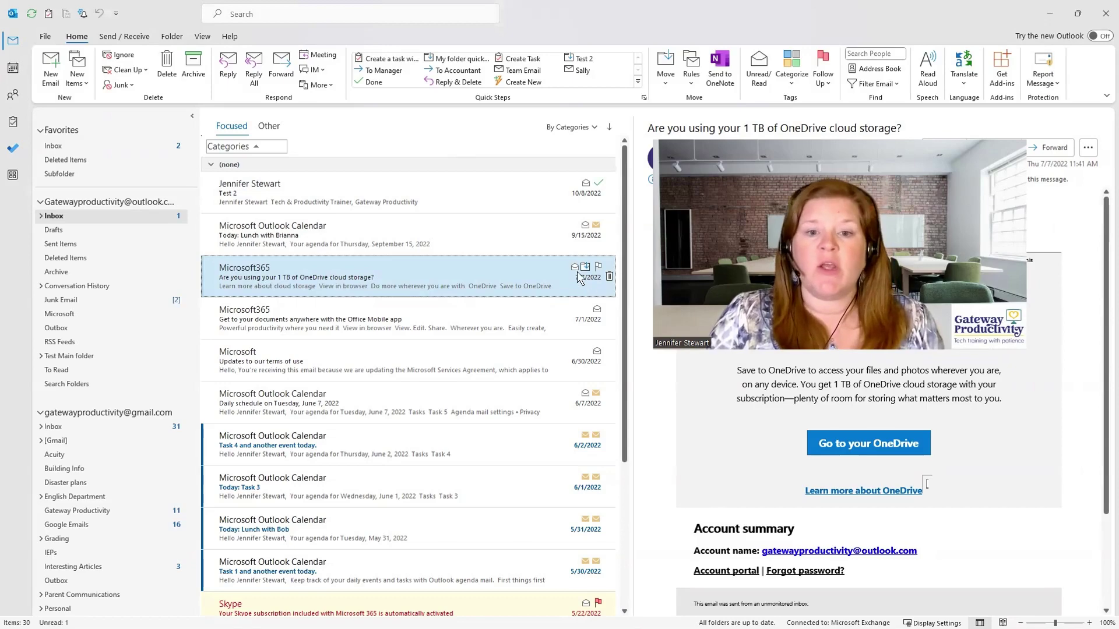
Review the Quick Actions settings, keeping Move as the first quick action
right_click(548, 265)
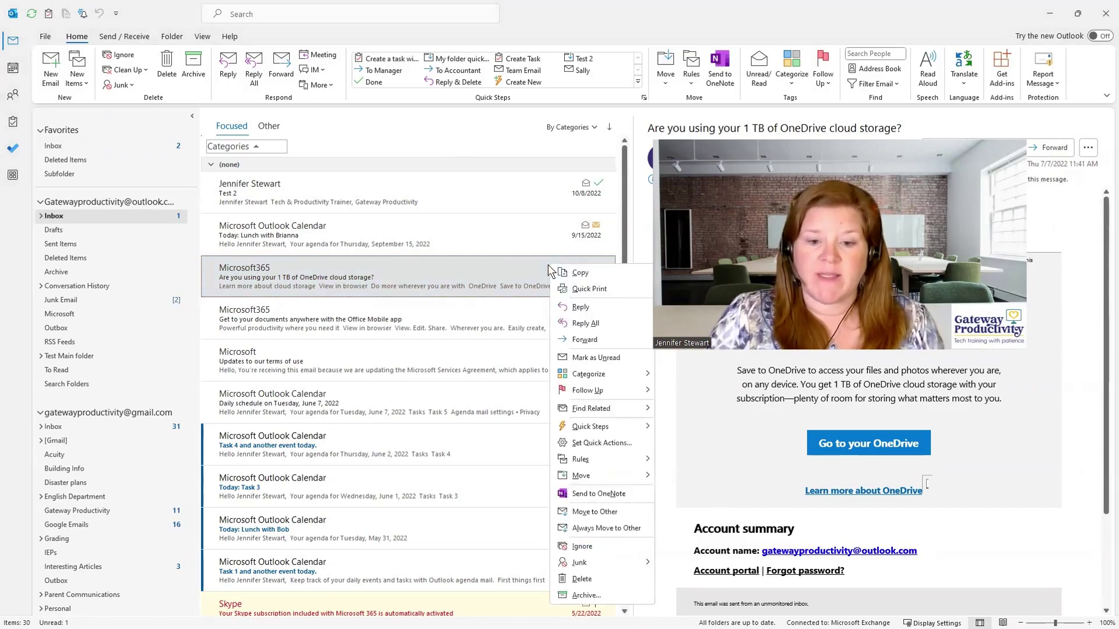
left_click(593, 444)
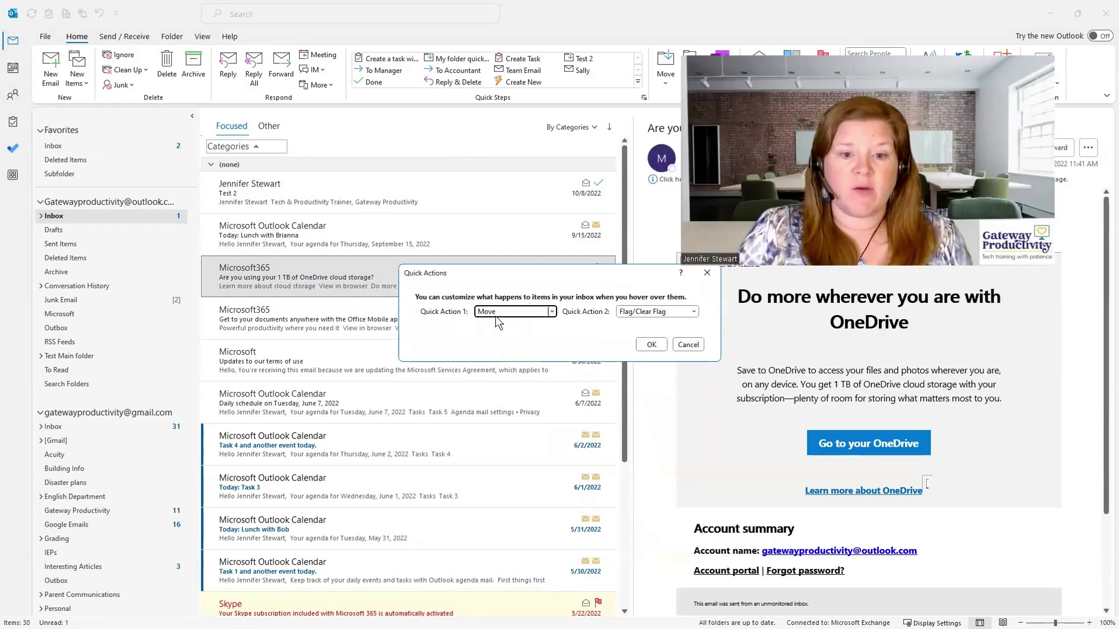
left_click(551, 313)
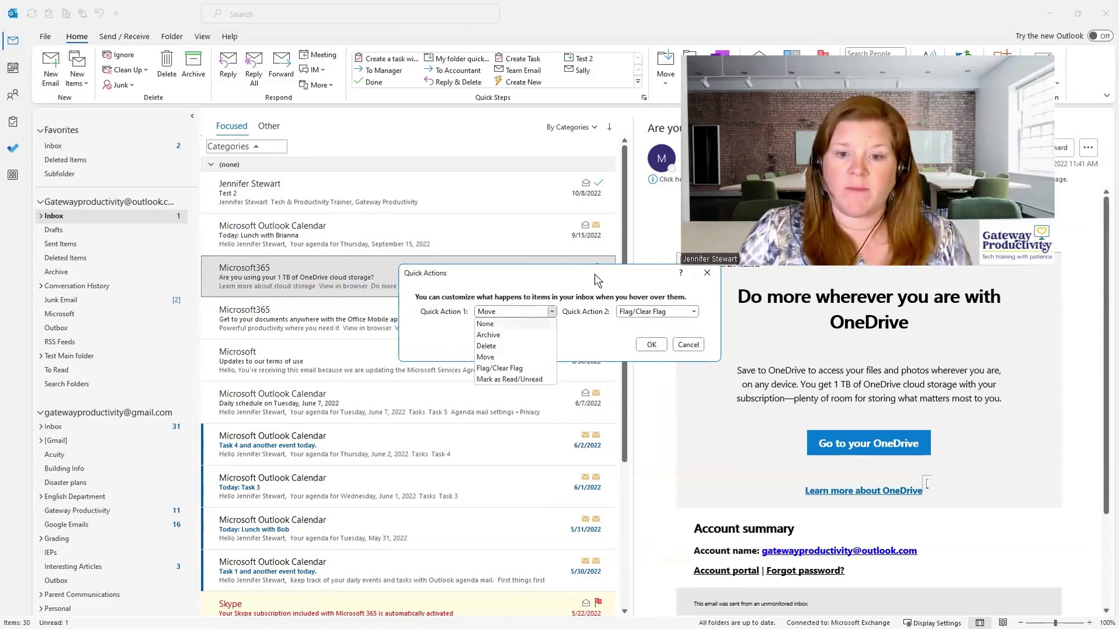
left_click(655, 296)
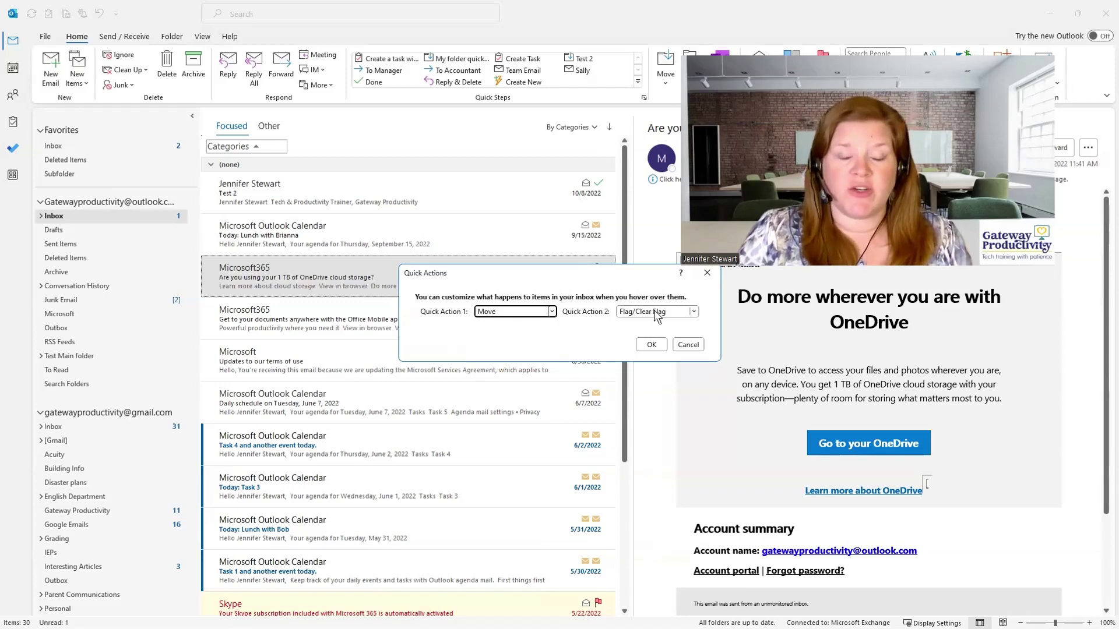
left_click(651, 344)
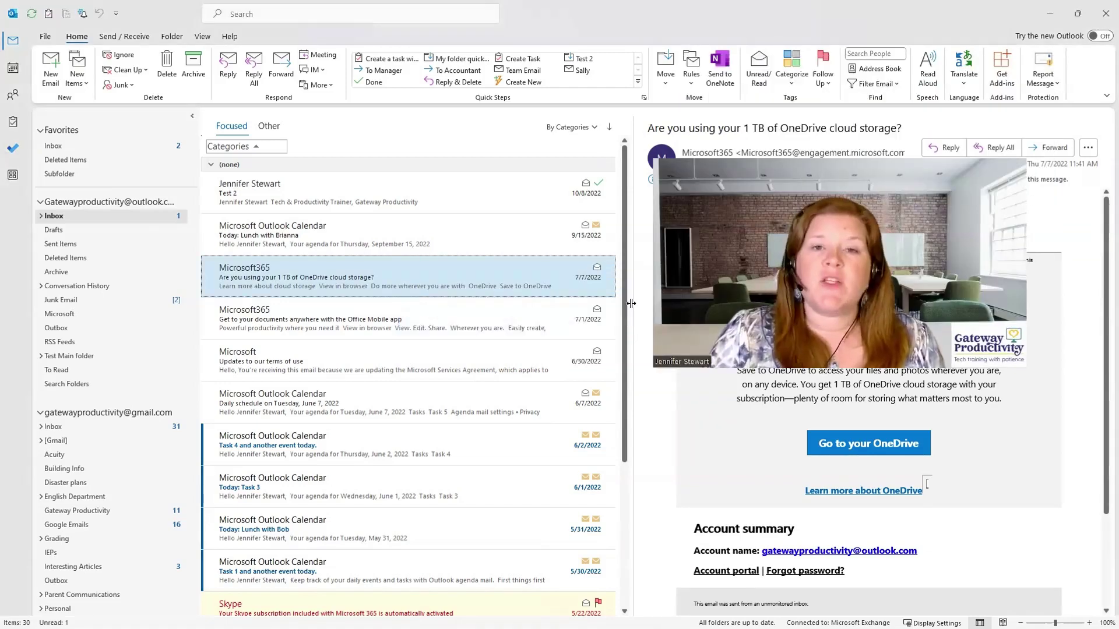
Flag the OneDrive storage email for follow-up with a red flag
mouse_move(504, 272)
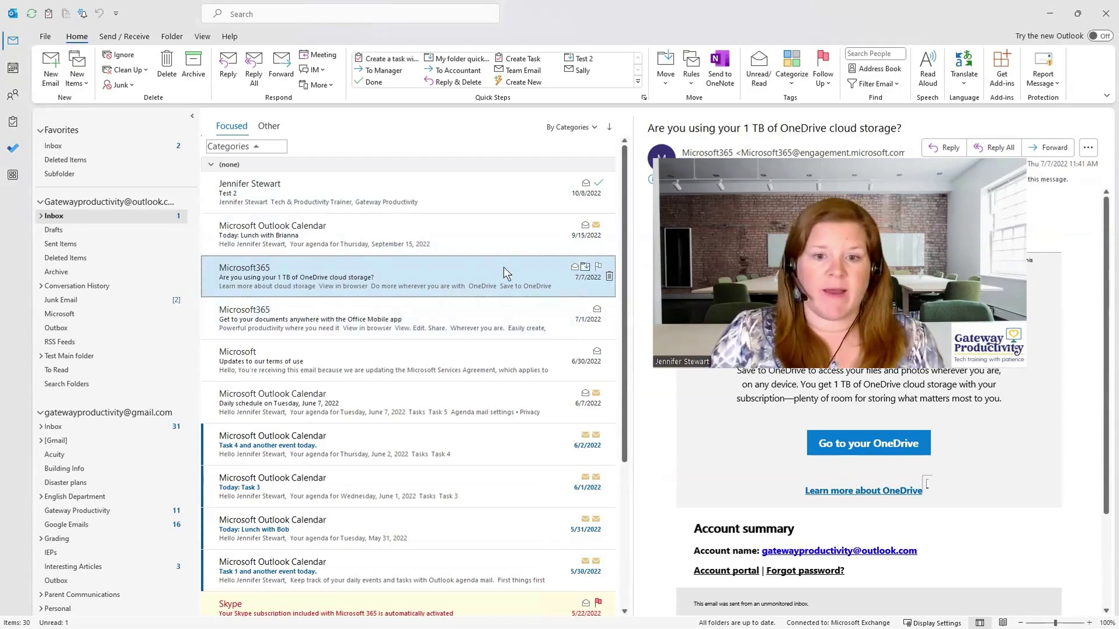
left_click(598, 267)
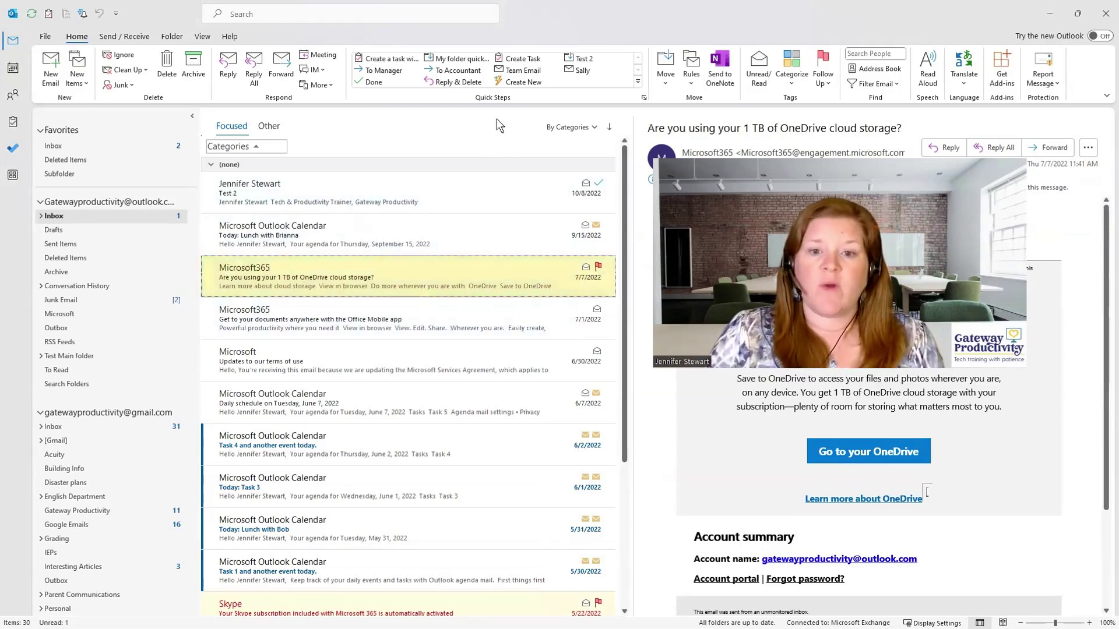
mouse_move(371, 279)
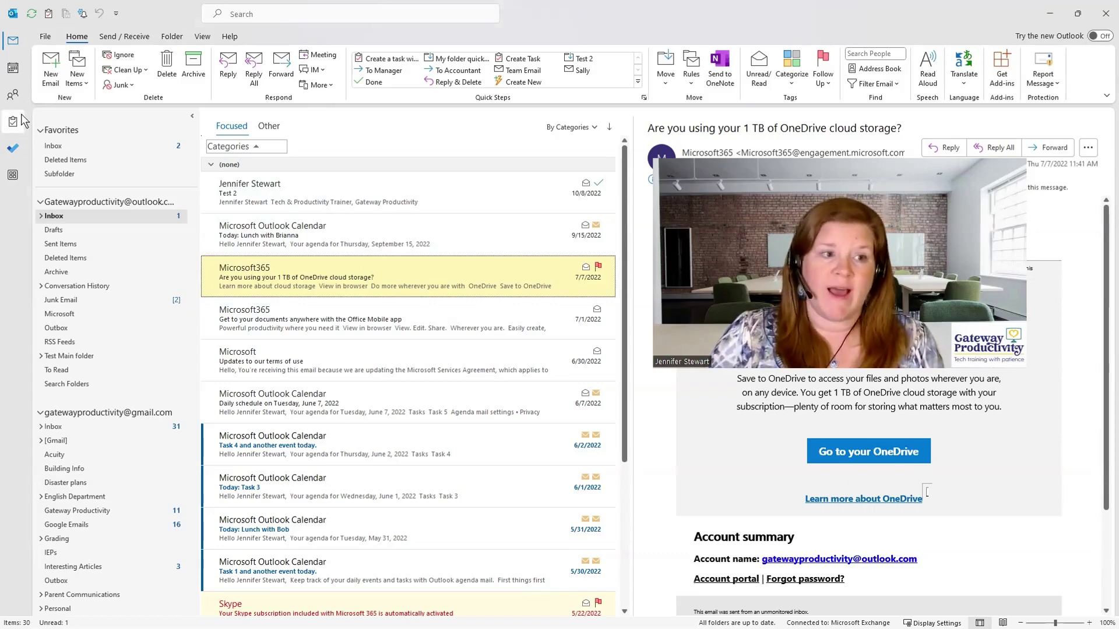
left_click(12, 150)
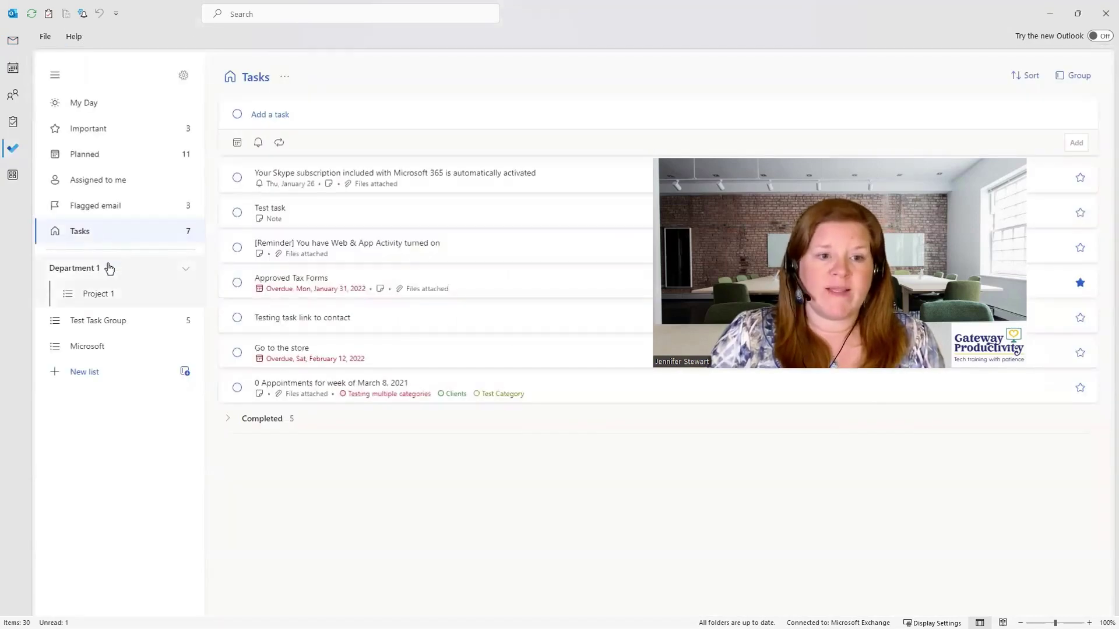
left_click(108, 213)
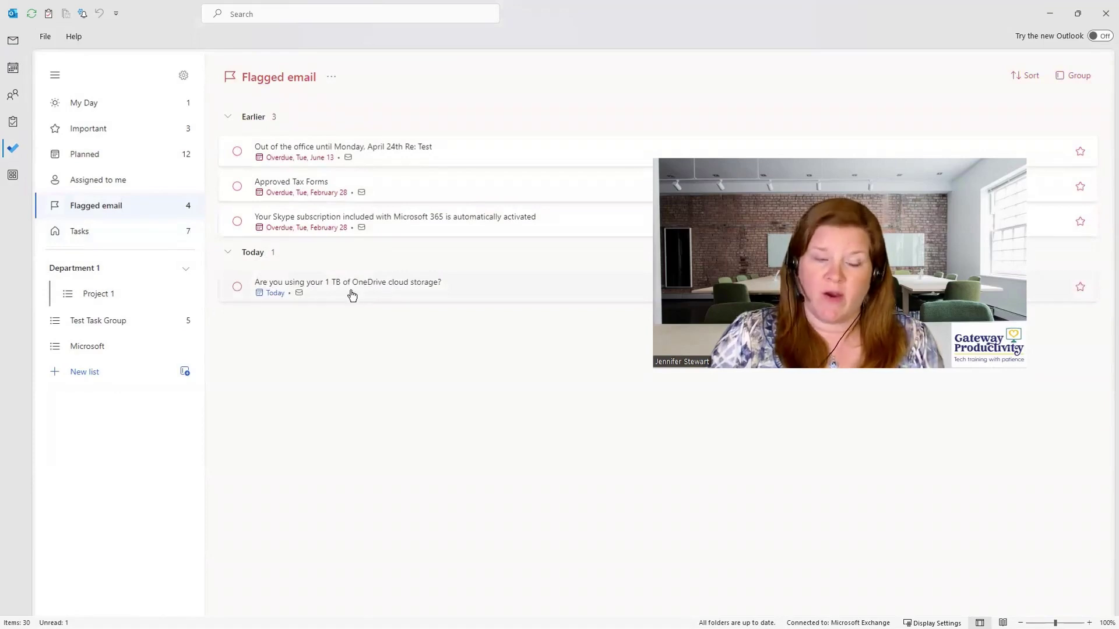
left_click(100, 152)
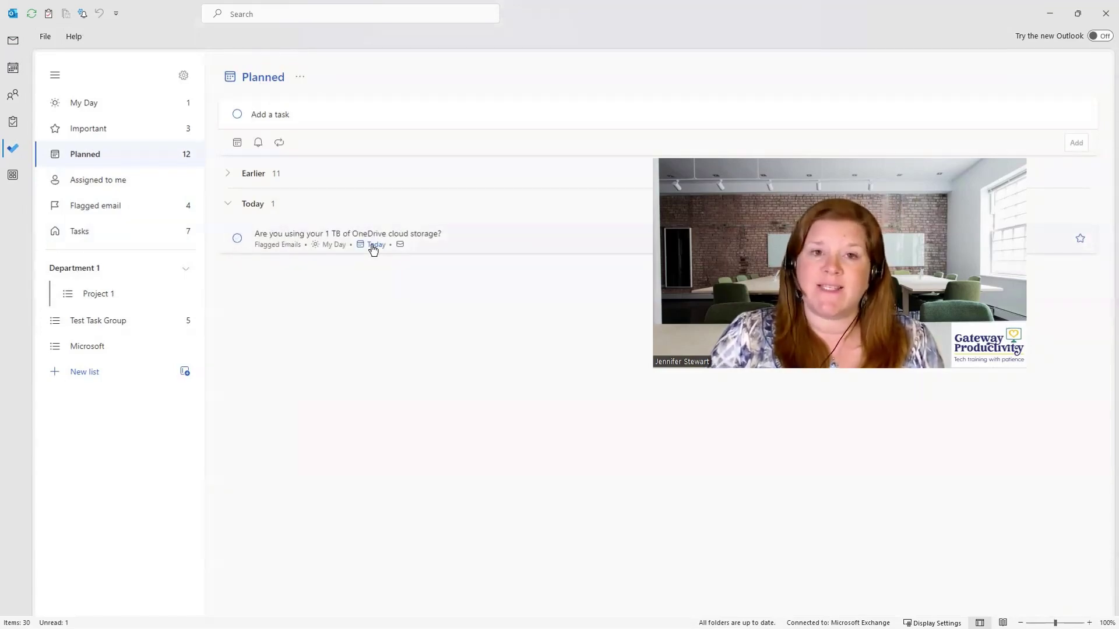
left_click(103, 108)
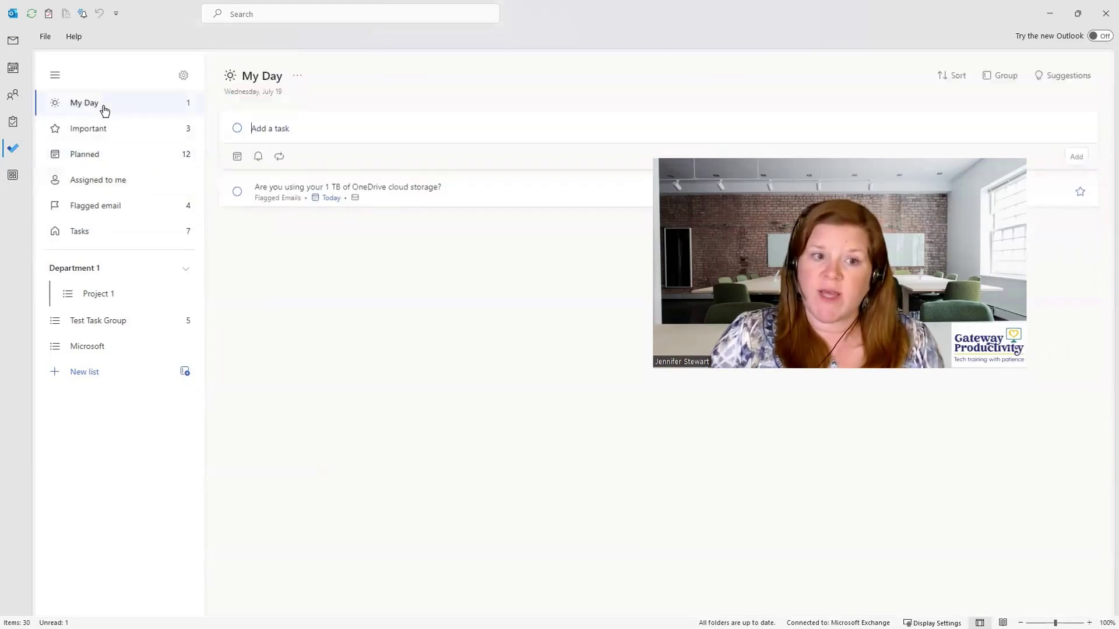
left_click(443, 193)
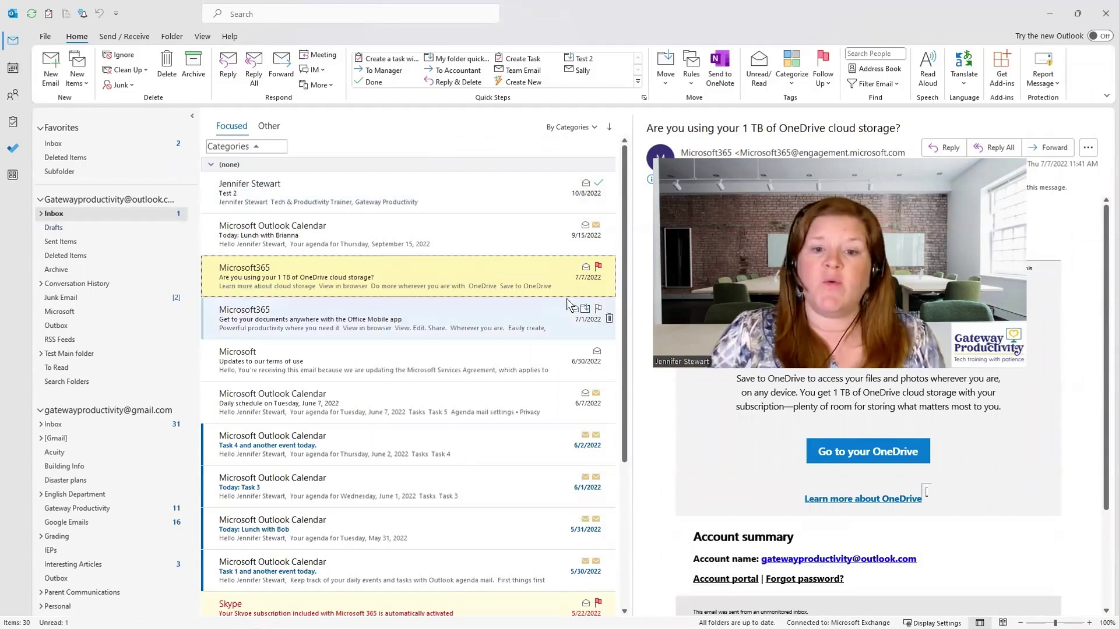
Check the OneDrive storage message's follow-up flag, starting and due Wednesday, July 19, 2023
mouse_move(602, 264)
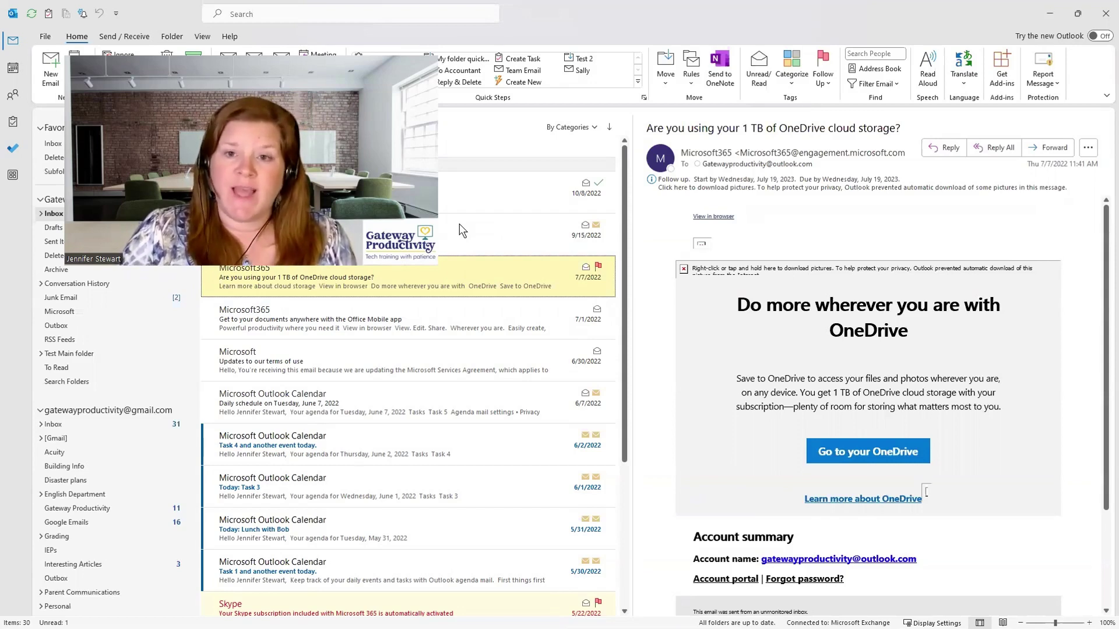
left_click(828, 84)
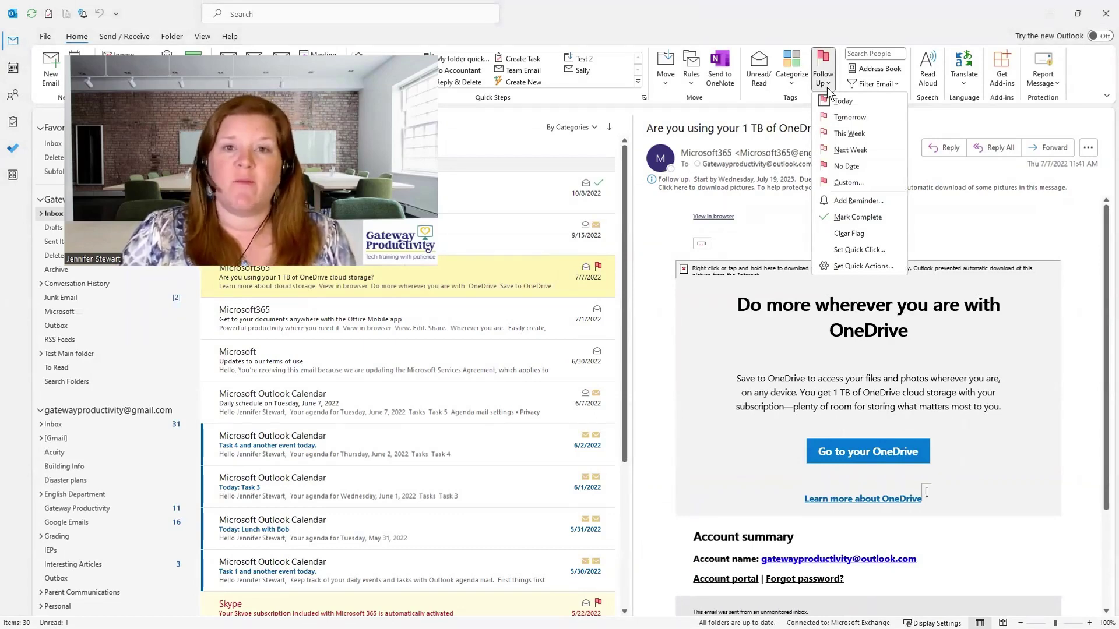
left_click(775, 23)
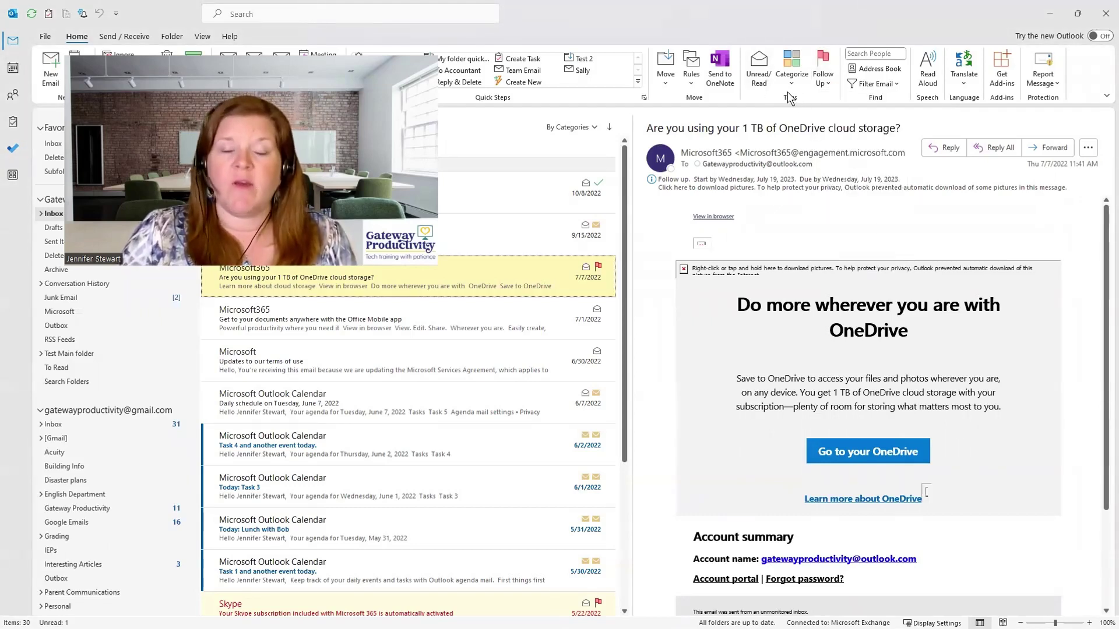
left_click(823, 85)
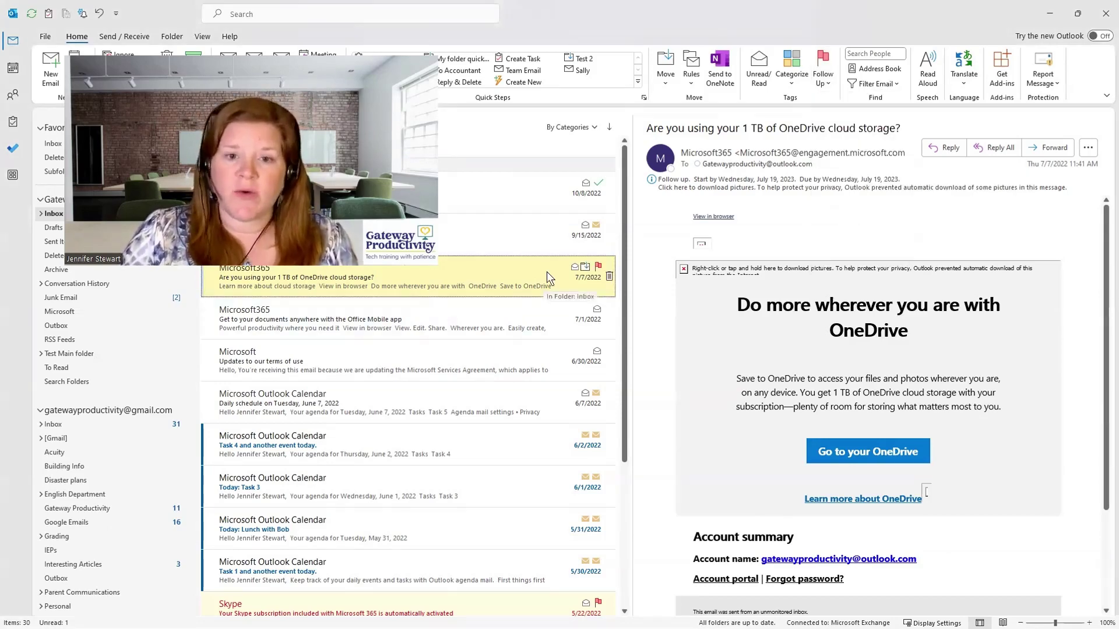
Mark the OneDrive message complete, clear its flag, then re-flag it for July 19, 2023
left_click(599, 268)
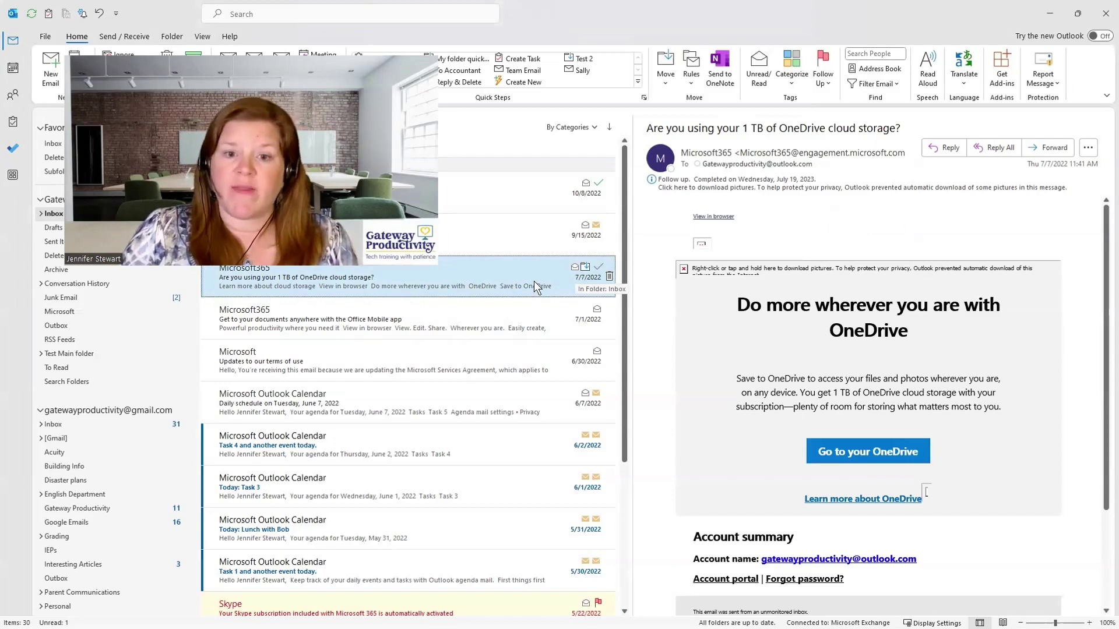
left_click(827, 85)
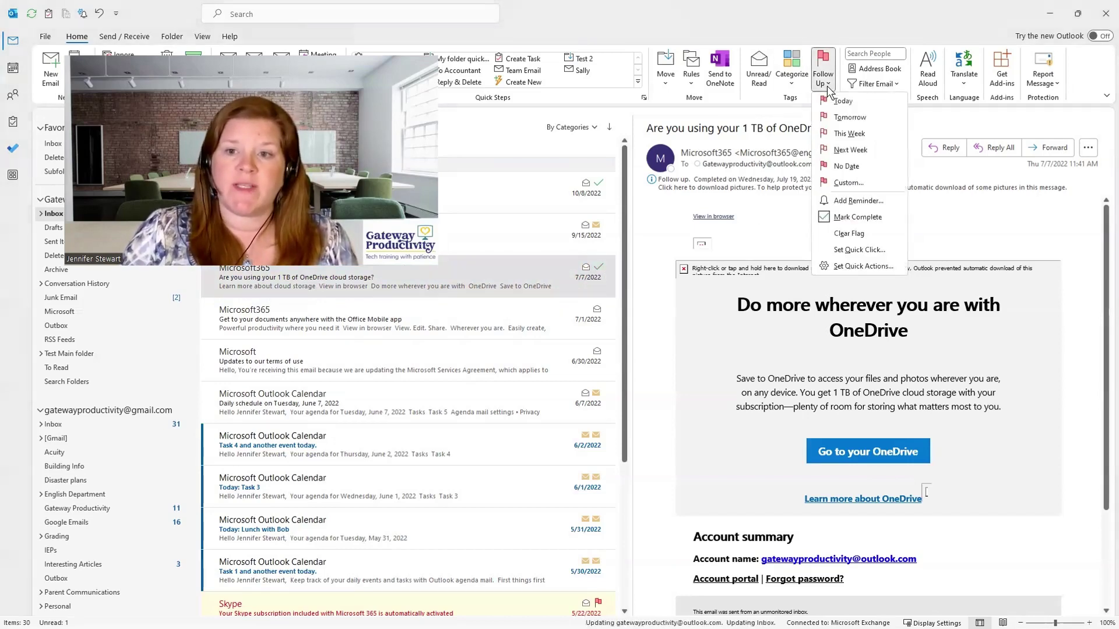
left_click(840, 238)
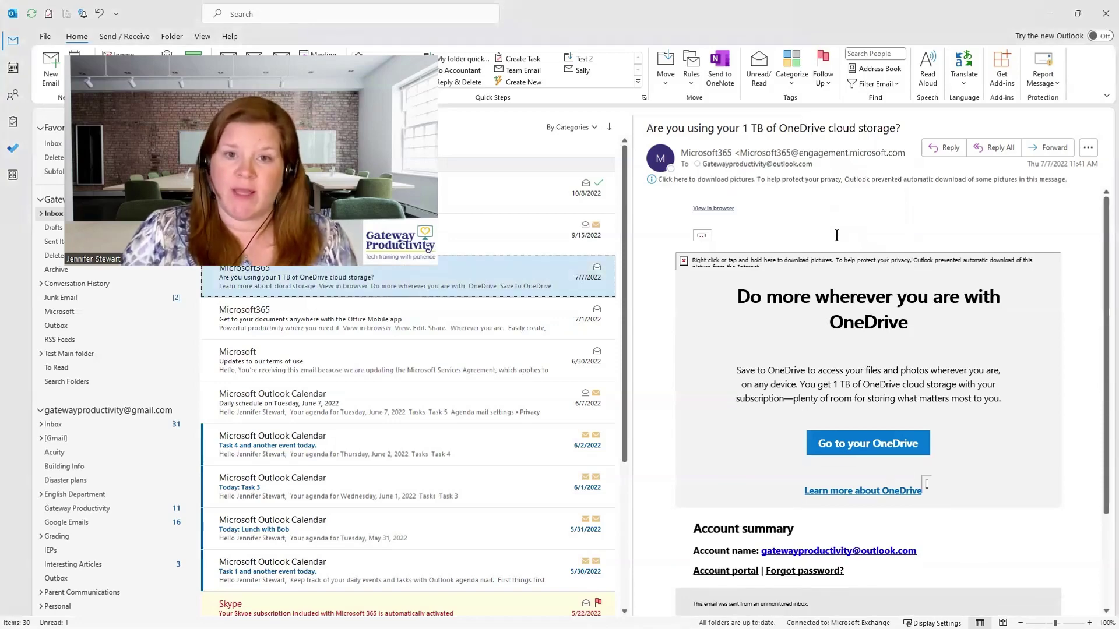
left_click(598, 267)
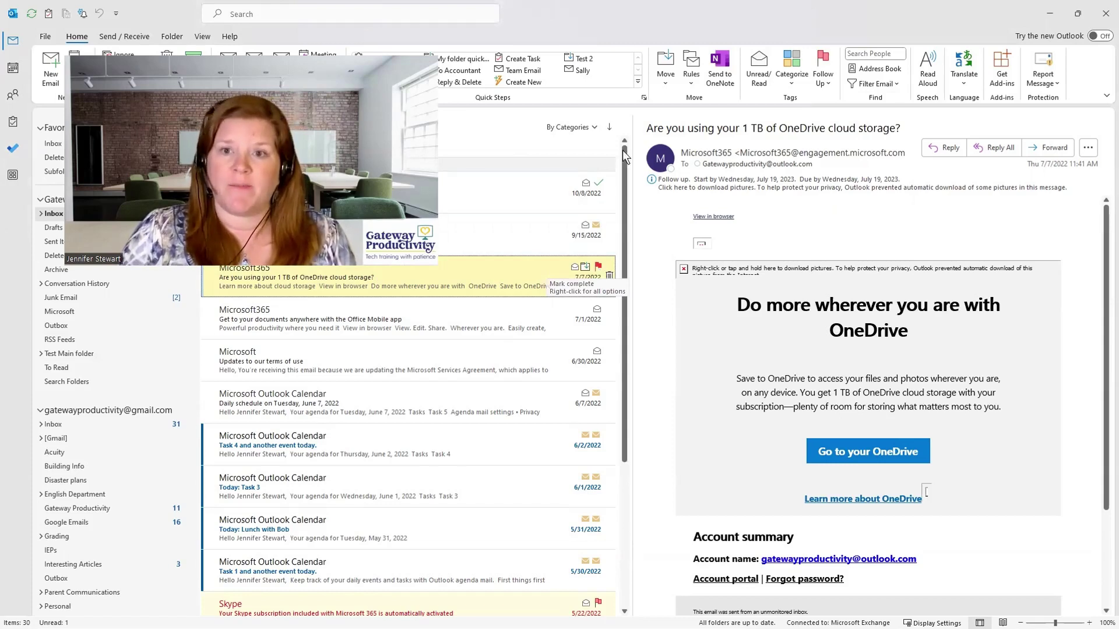
Set the quick-click flag default to Today through Set Quick Click
left_click(827, 84)
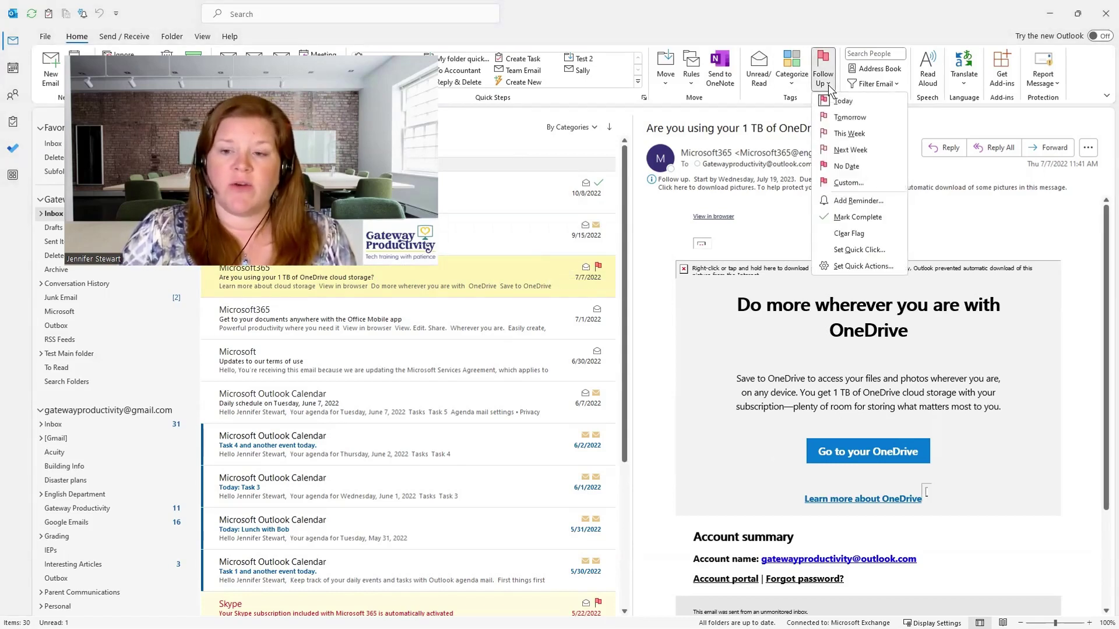
left_click(864, 256)
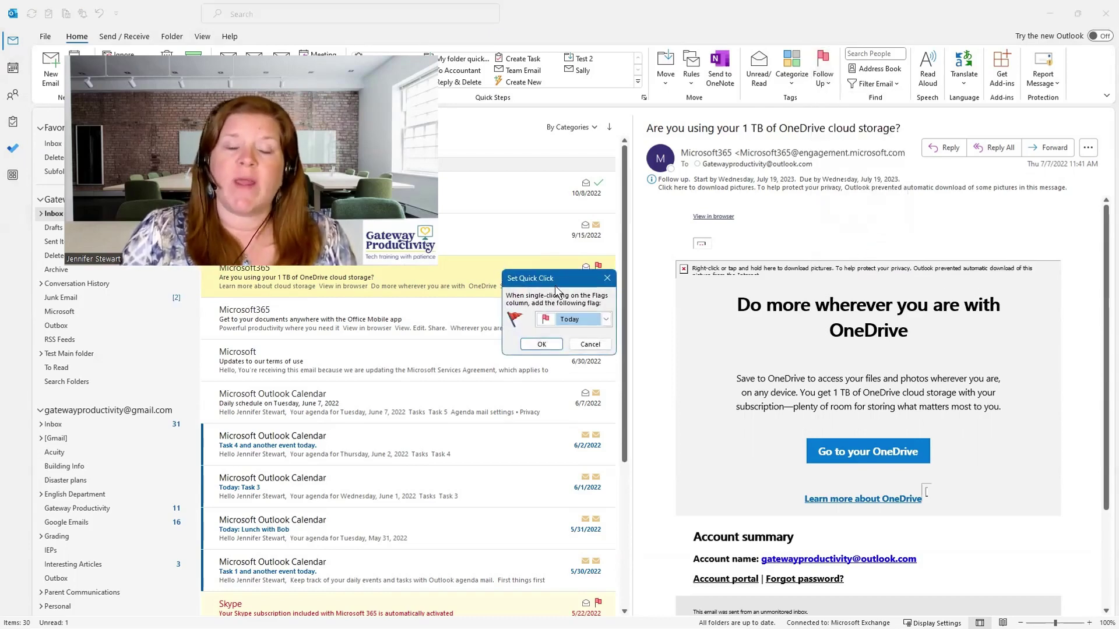
left_click(606, 319)
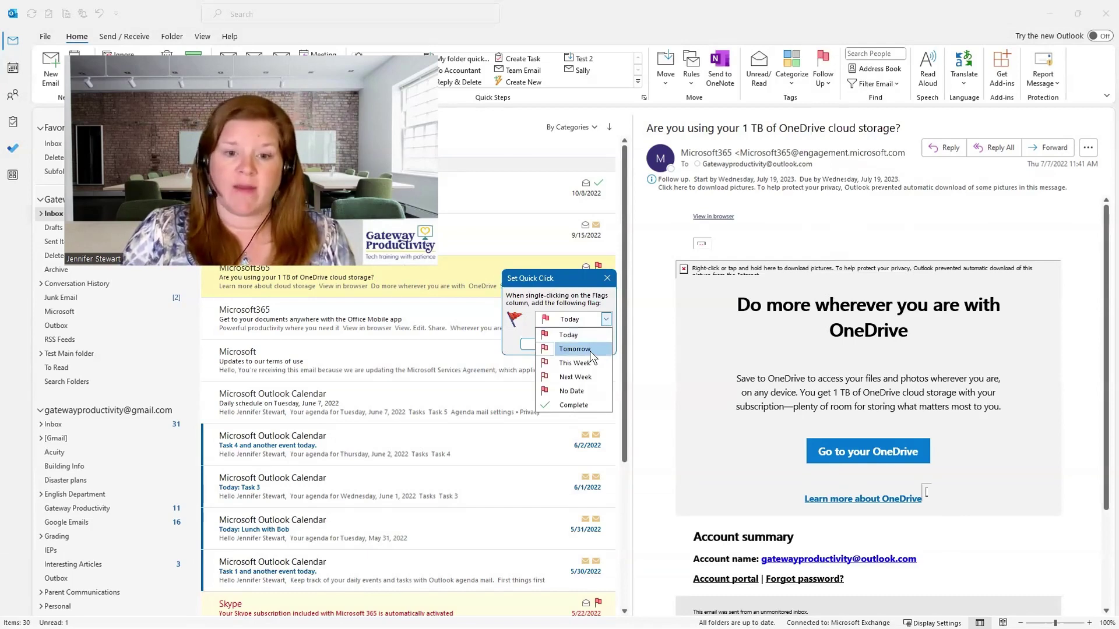
left_click(572, 283)
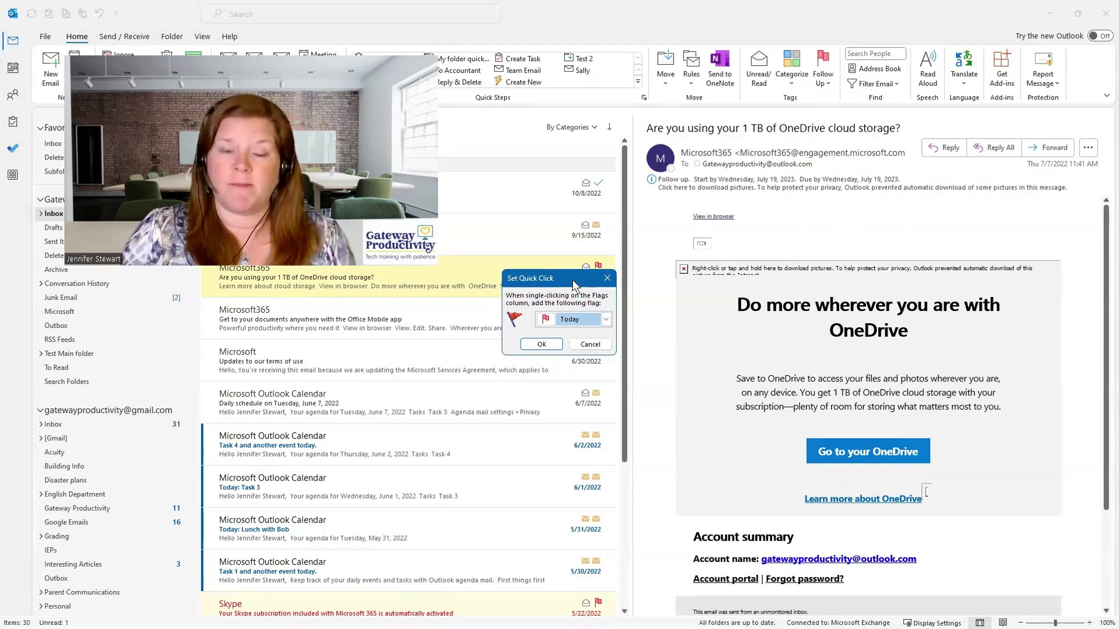
key("Return")
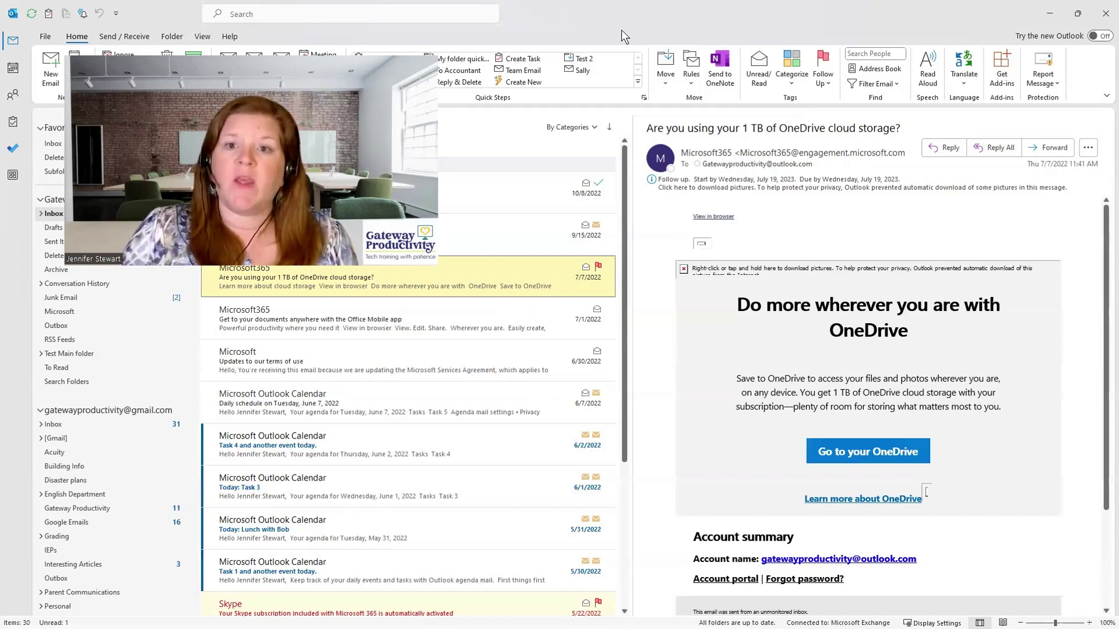
Open Add Reminder and keep the Follow up flag with a July 19, 2023, 4:00 PM reminder
left_click(827, 85)
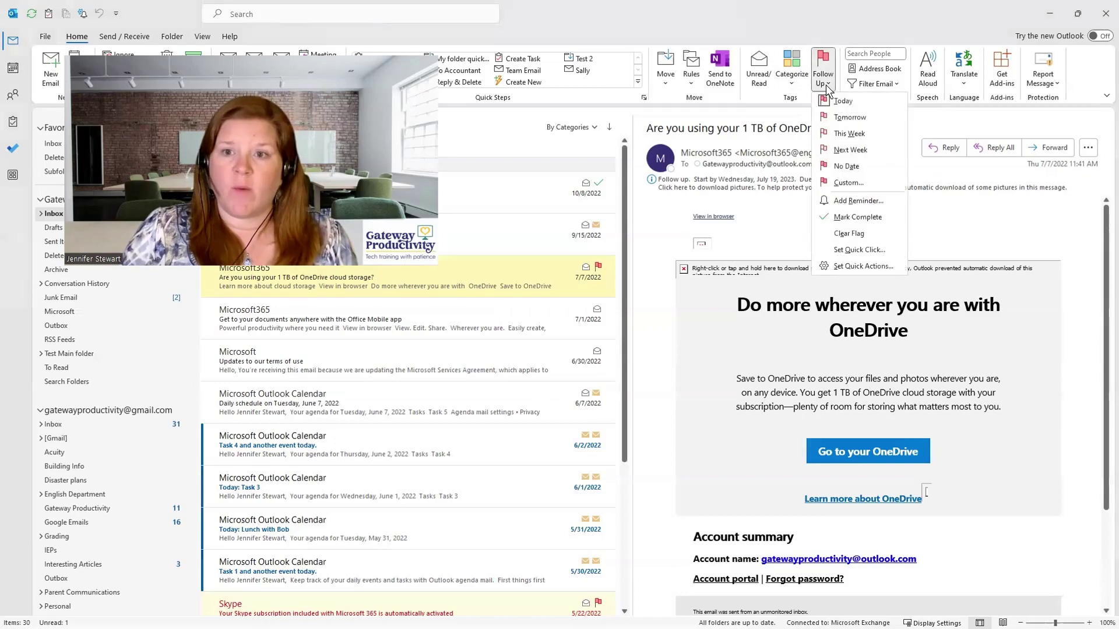
left_click(858, 201)
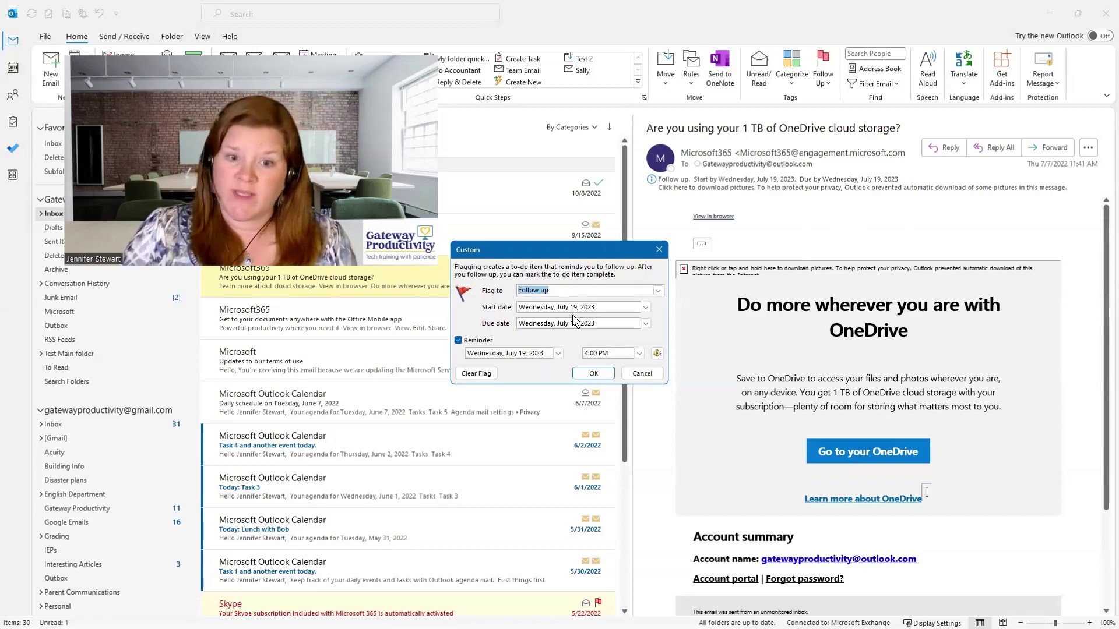
left_click(608, 290)
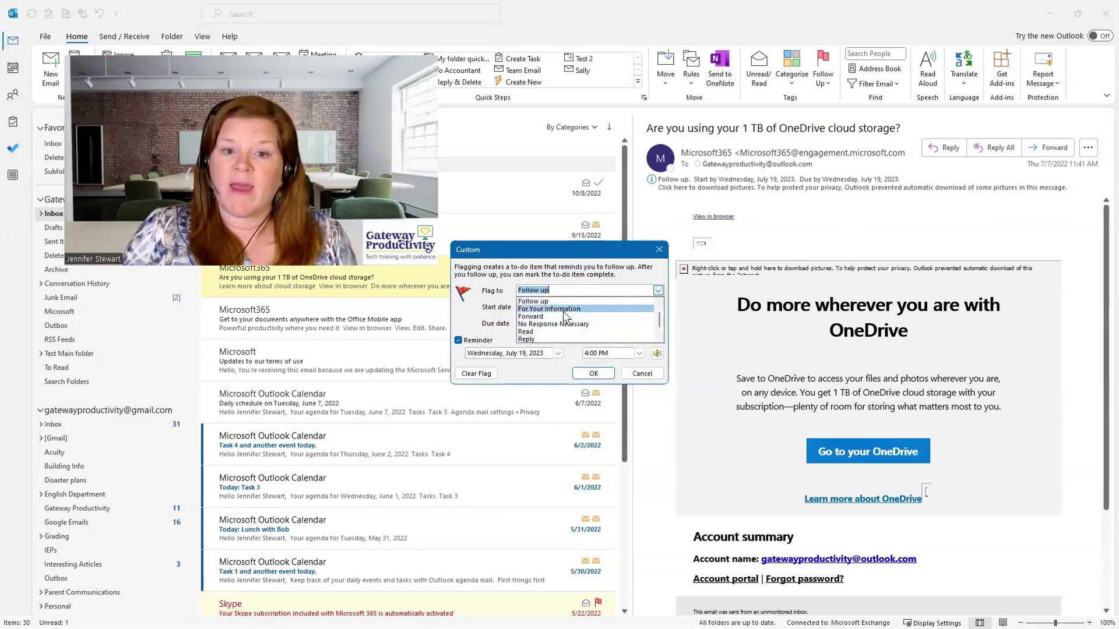
left_click(577, 254)
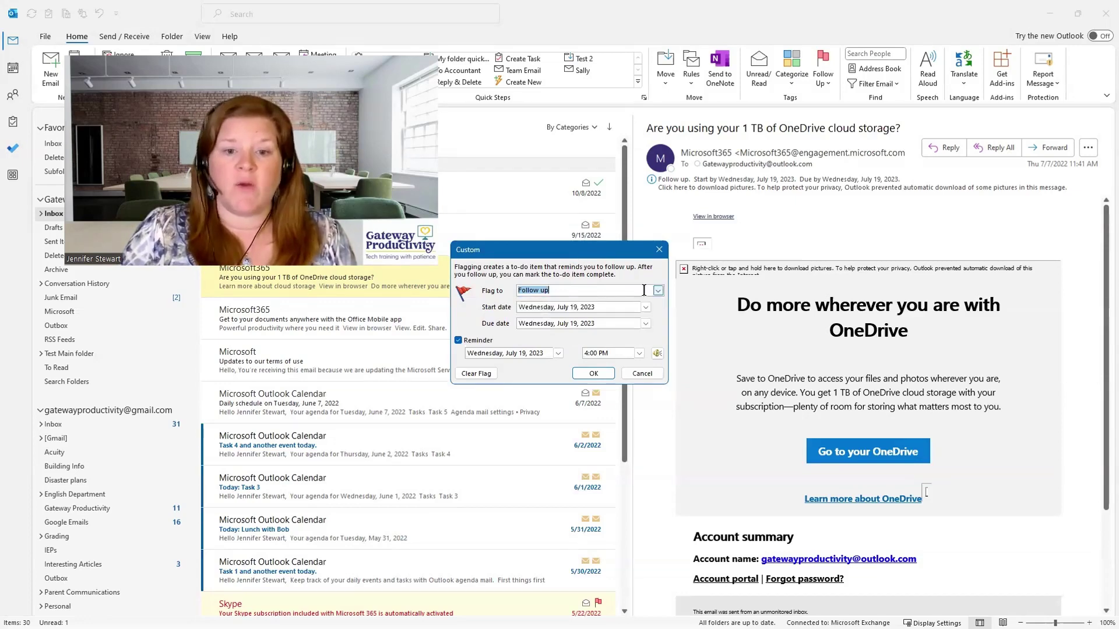